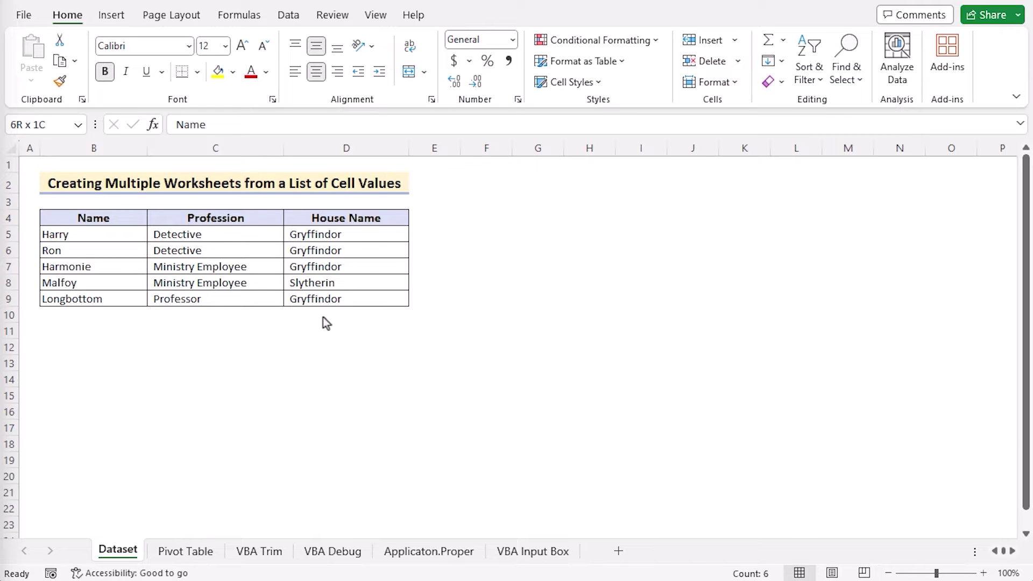
Step: Select the Name list B4:B9 and point out the Profession header in C4
click(119, 218)
key(ctrl+shift+Down)
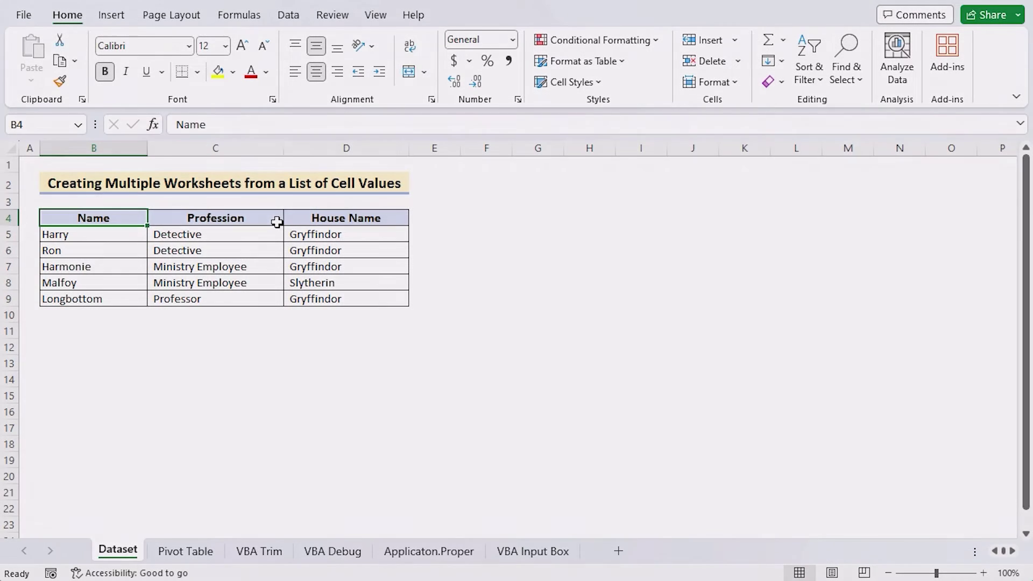
click(283, 221)
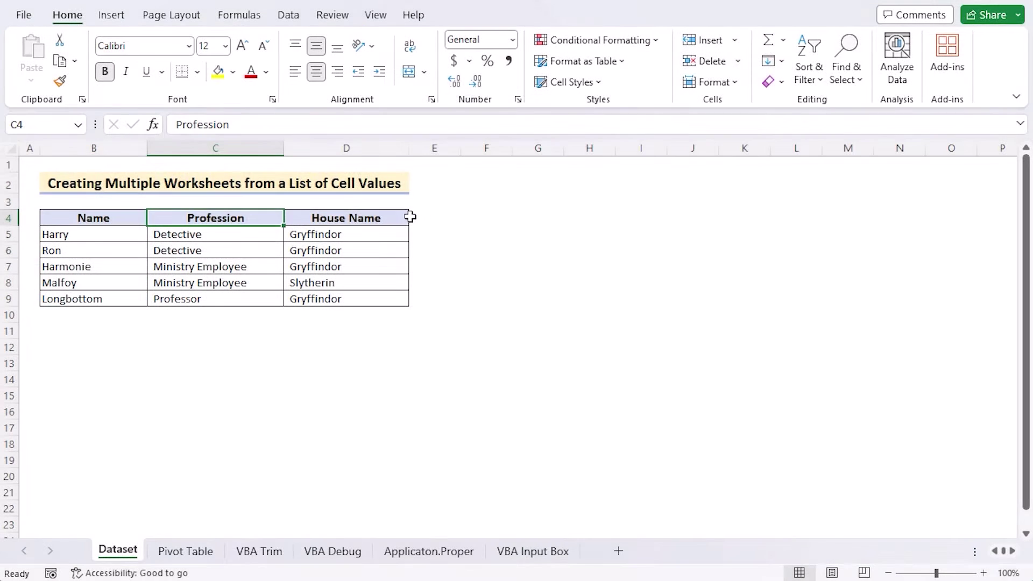
click(416, 217)
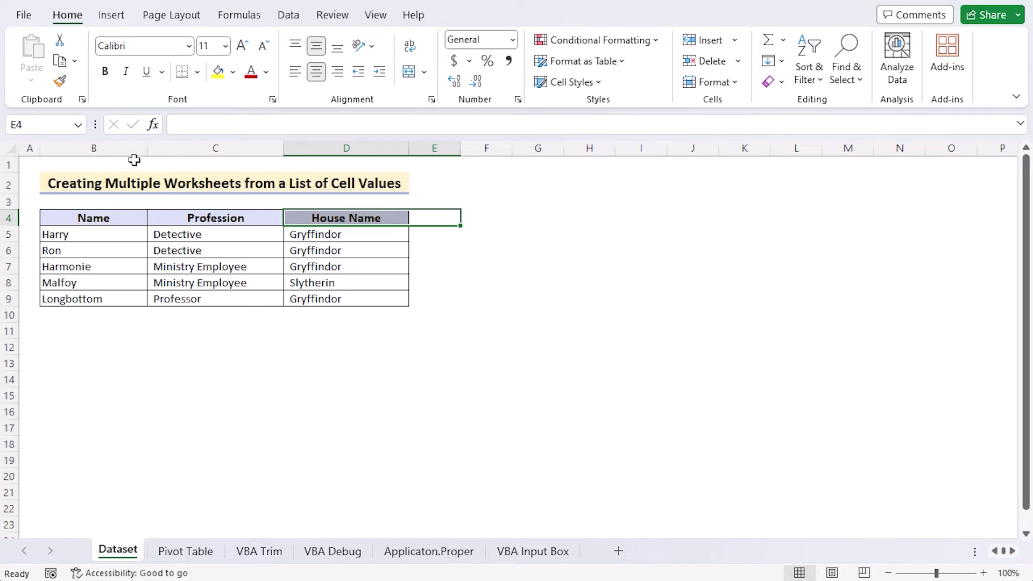
Step: Highlight columns B, C and D in turn, then select the names B5:B9
click(137, 148)
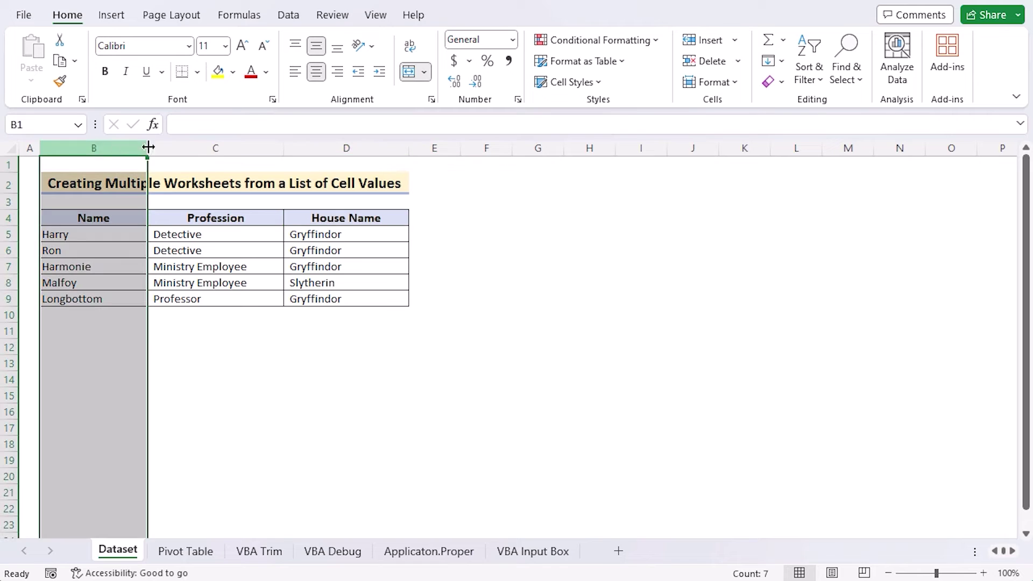
click(205, 144)
click(342, 144)
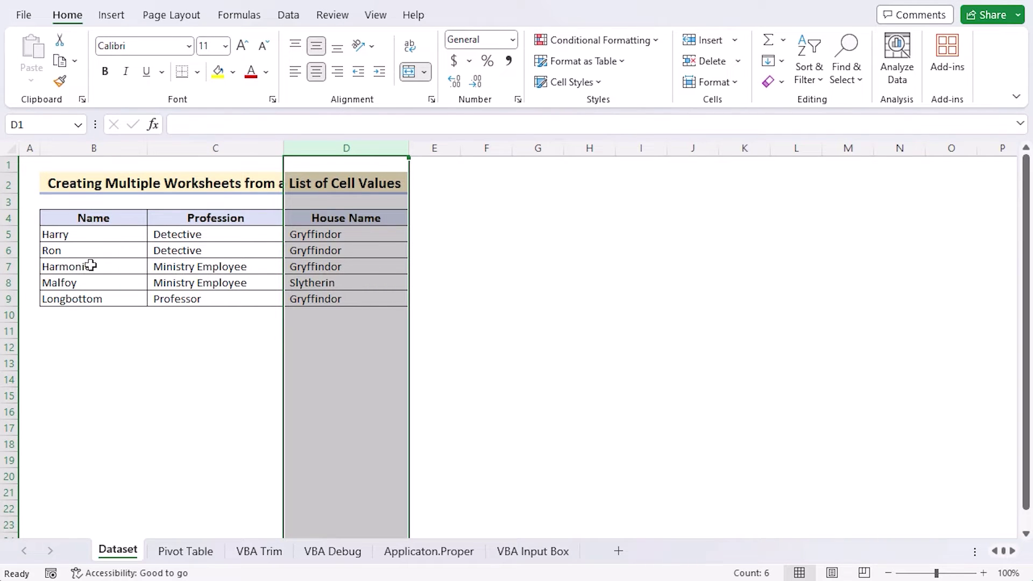
click(99, 237)
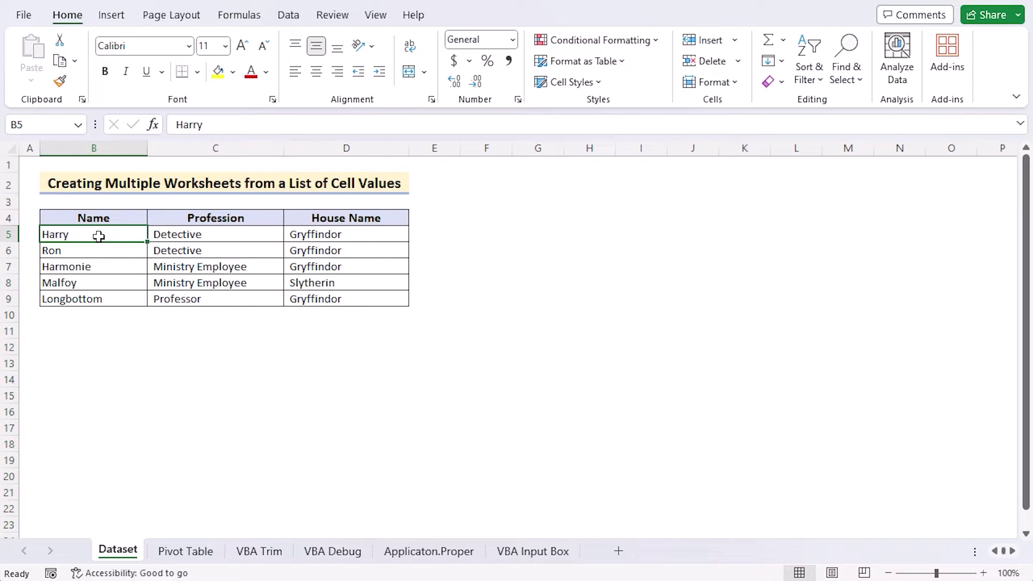
shift+click(108, 298)
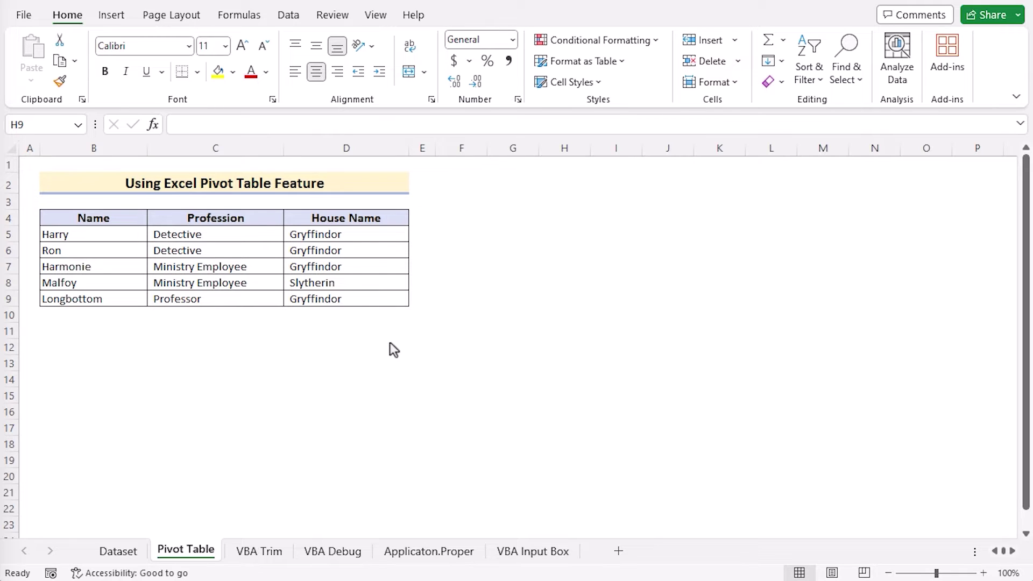
Step: Select the table B4:D9 and start a PivotTable from the table range
click(114, 217)
drag(114, 218, 372, 299)
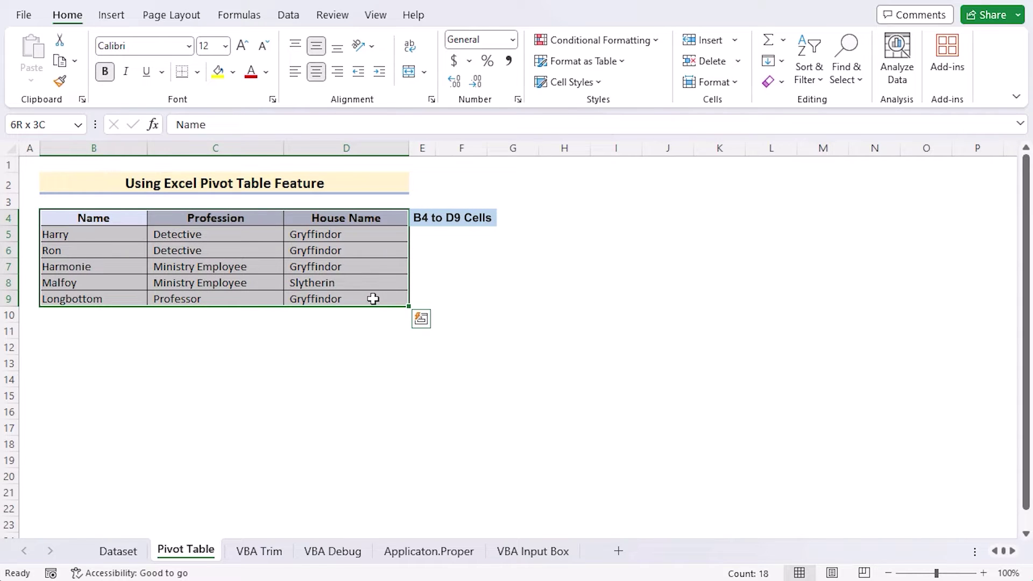
click(124, 16)
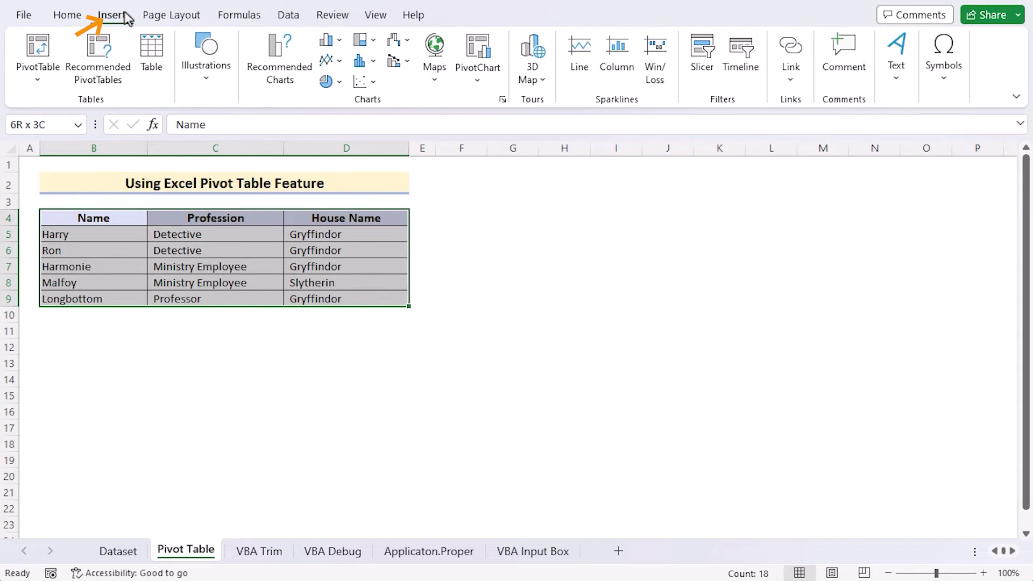
click(42, 84)
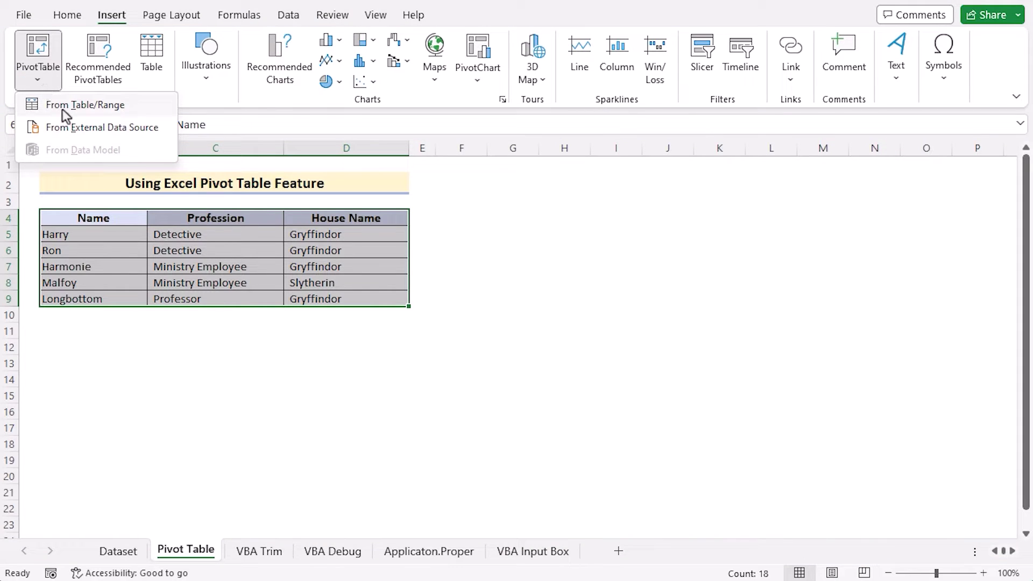
click(92, 105)
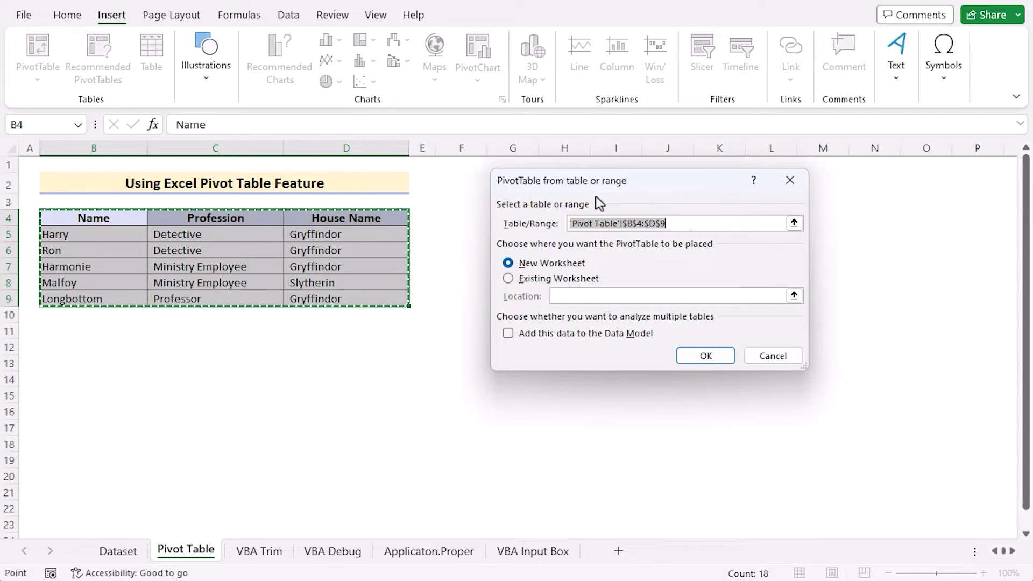
Step: Place the PivotTable on the existing worksheet at cell F4 and create it
drag(647, 193, 703, 187)
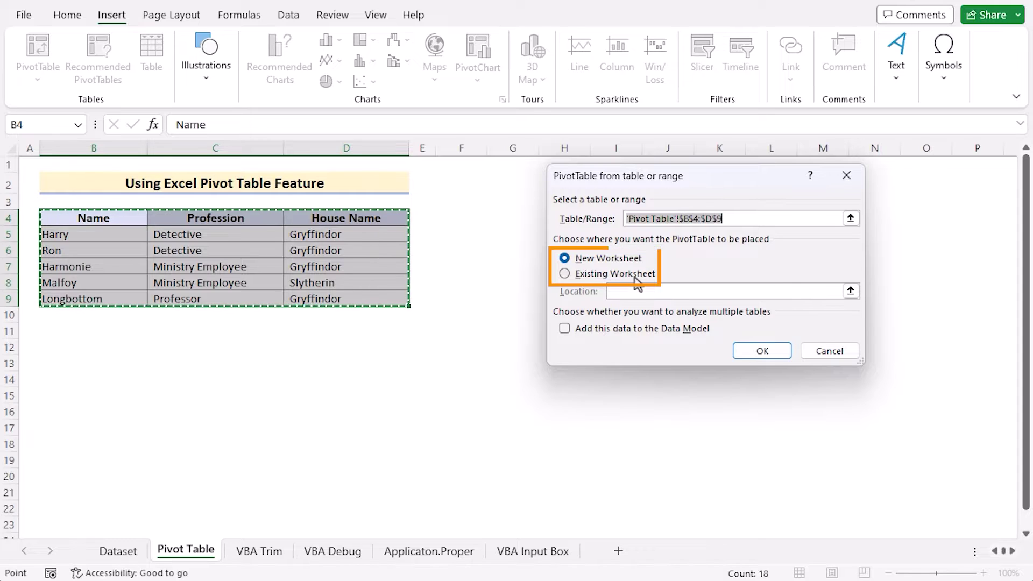
click(565, 273)
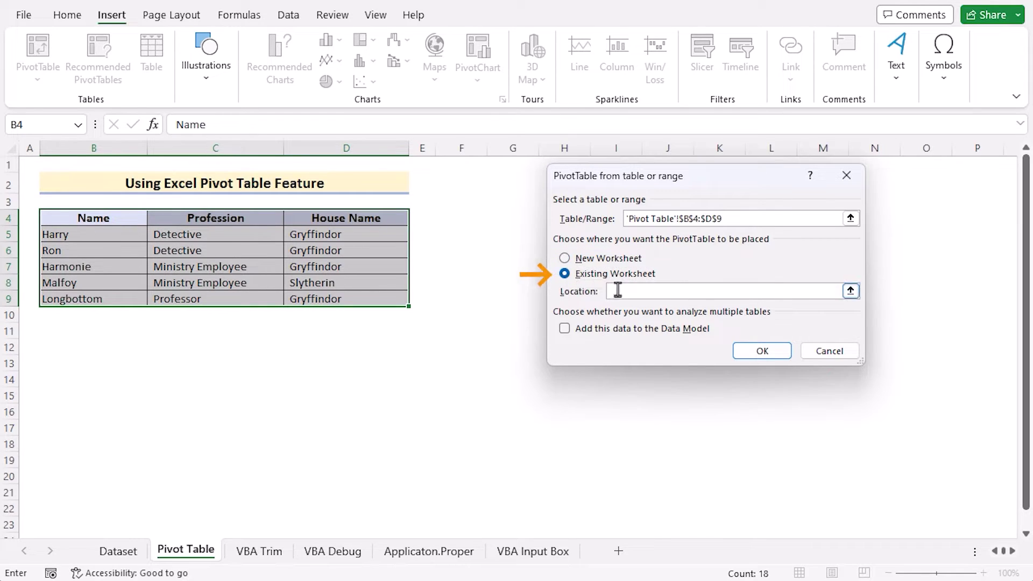
drag(687, 181, 702, 181)
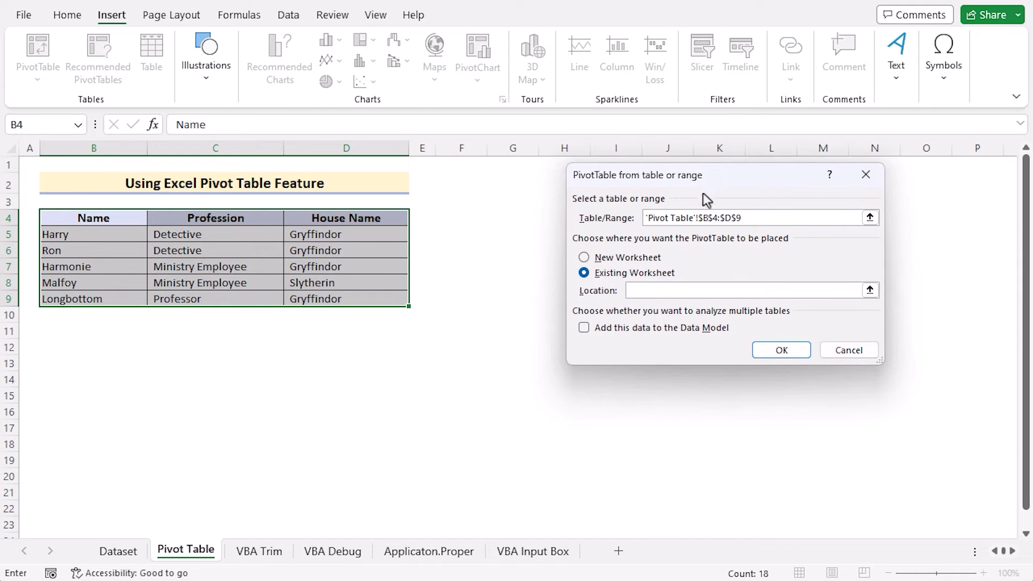
click(458, 215)
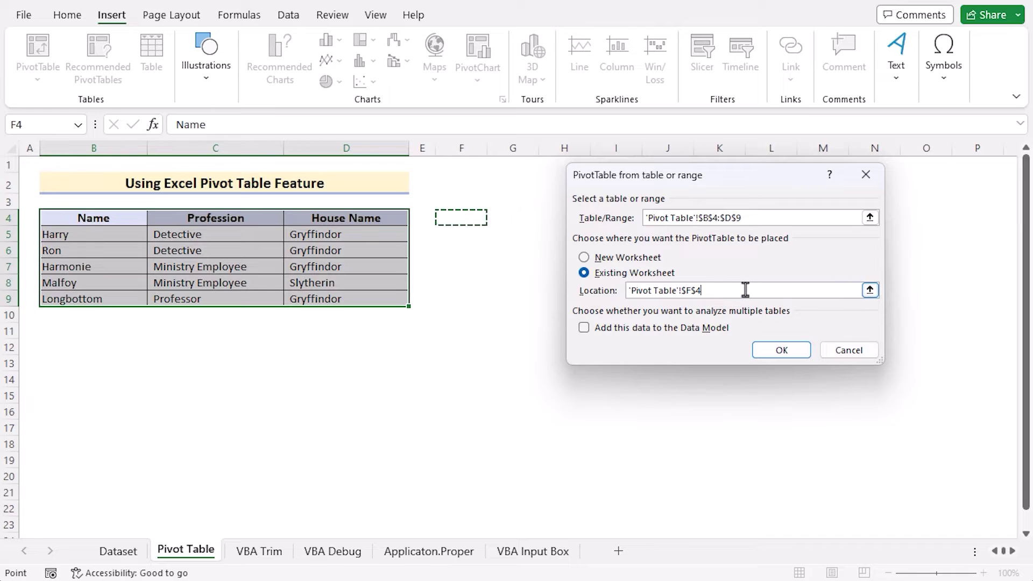
click(779, 350)
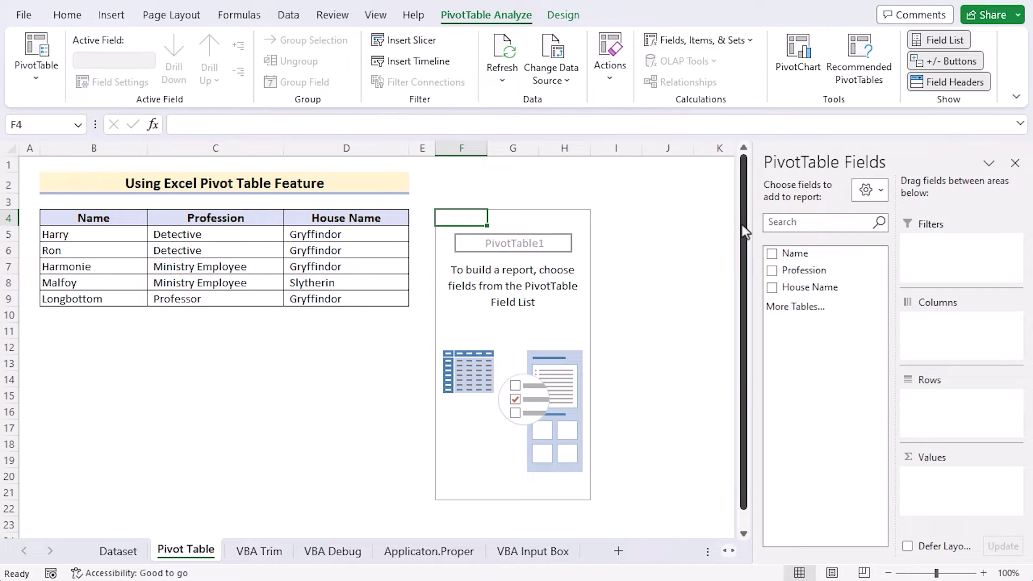
Step: Move the Name field into the Filters area so 'Name (All)' shows at F2
click(771, 253)
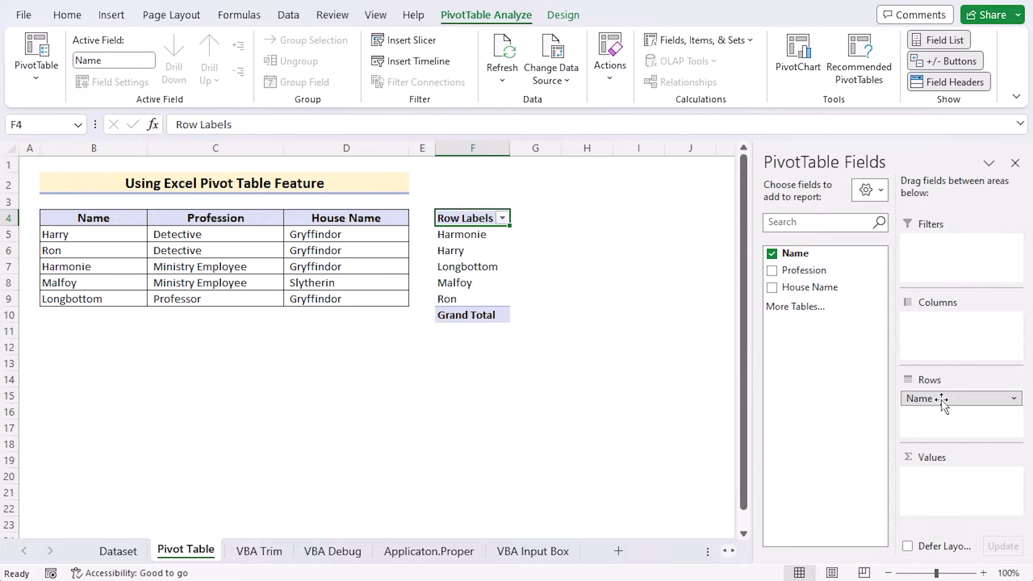
drag(941, 400, 942, 253)
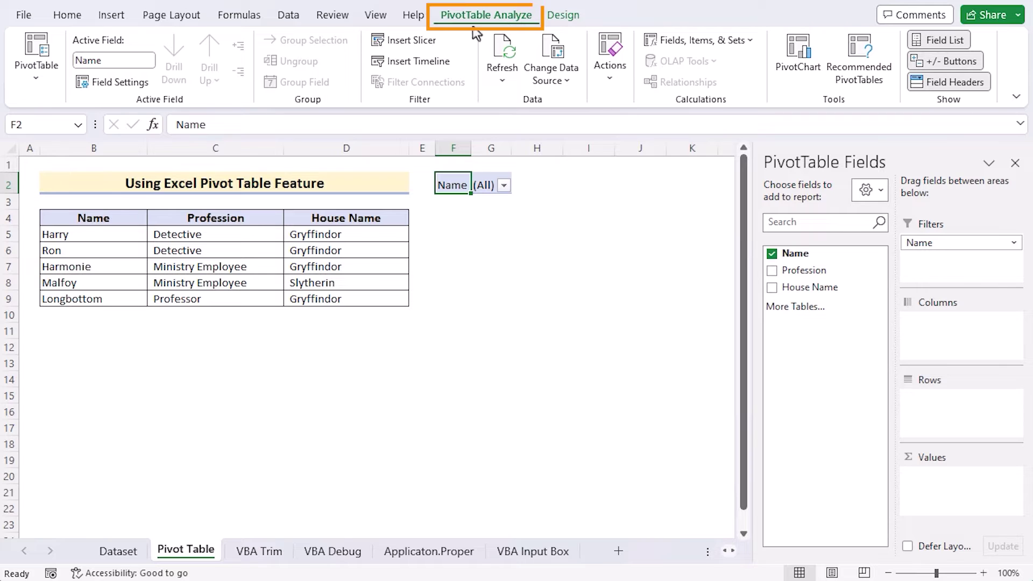
Step: Use Show Report Filter Pages on the Name field to generate one sheet per person
click(33, 81)
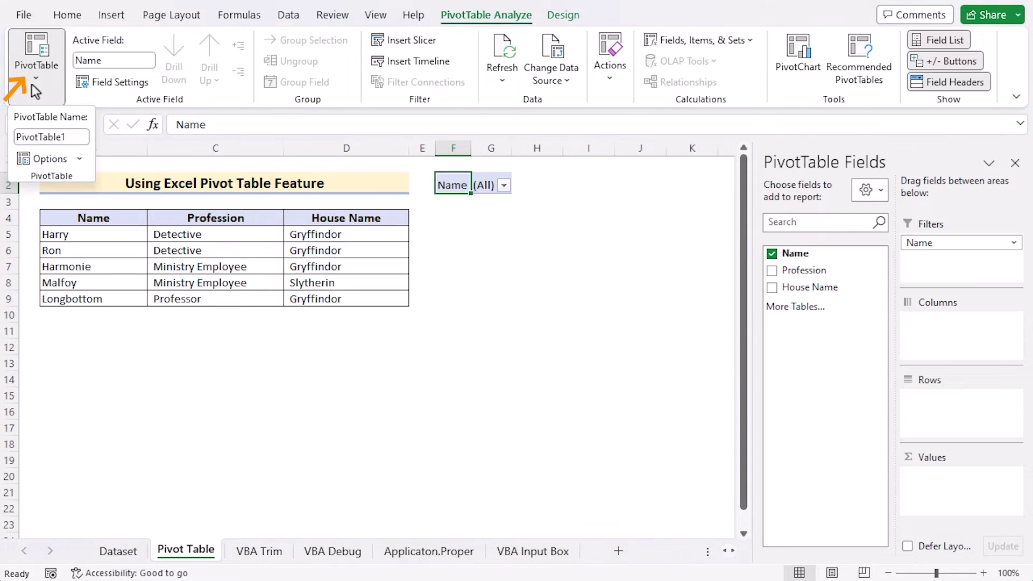
click(79, 160)
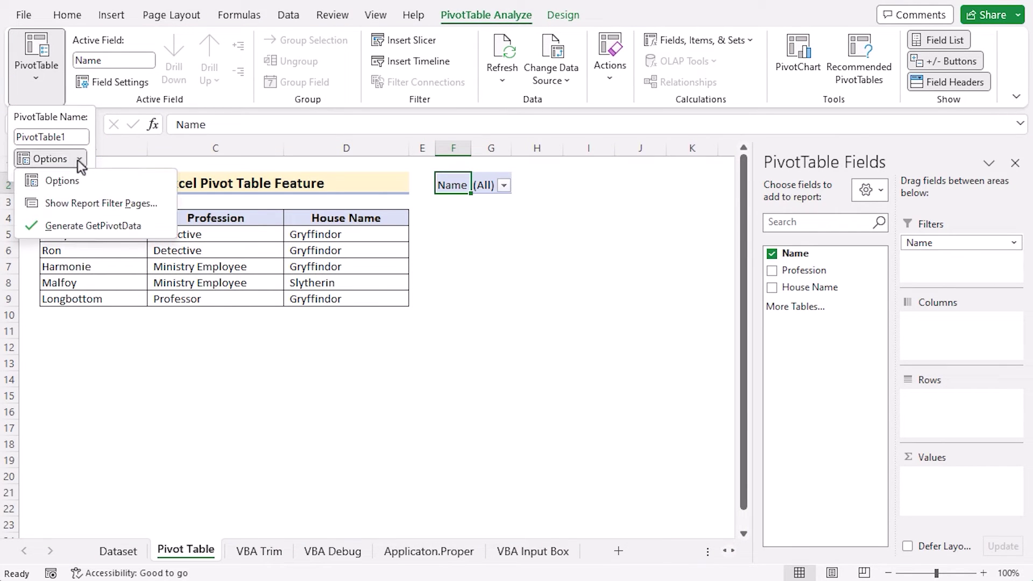
click(154, 211)
drag(732, 166, 634, 221)
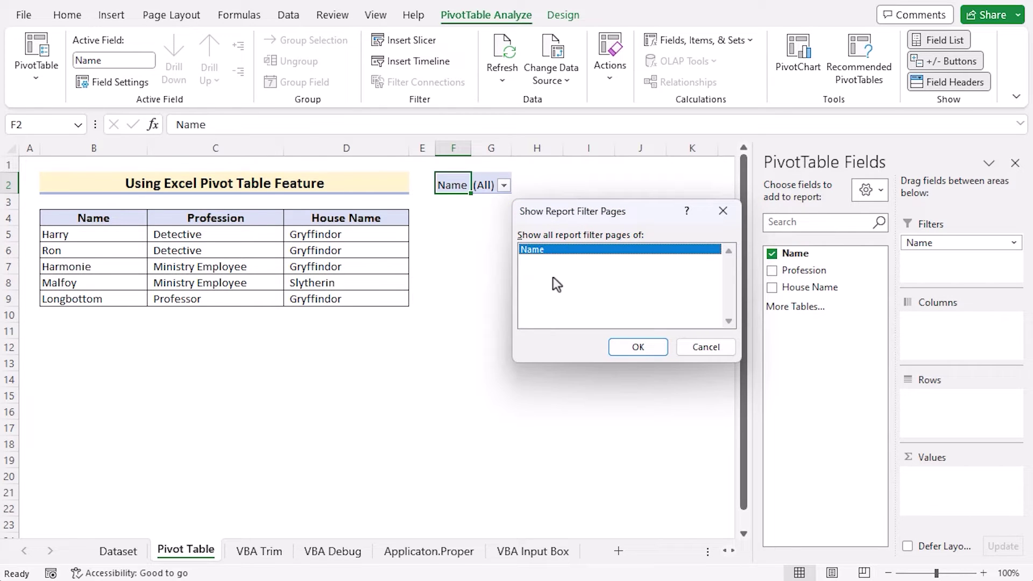
click(645, 348)
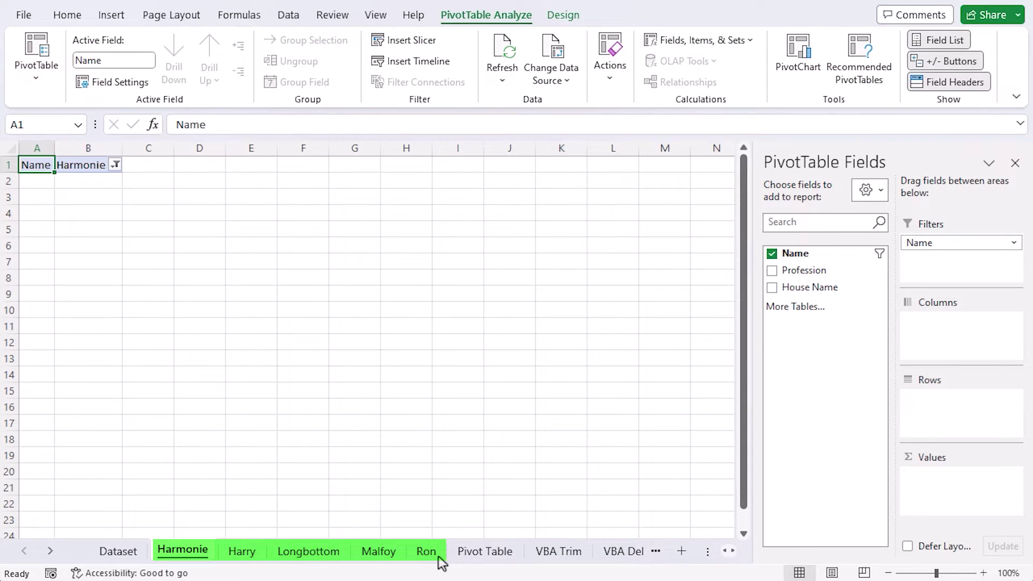
Step: Check the new Harry, Longbottom, Malfoy and Ron sheets one after another
click(240, 554)
click(297, 554)
click(405, 554)
click(433, 551)
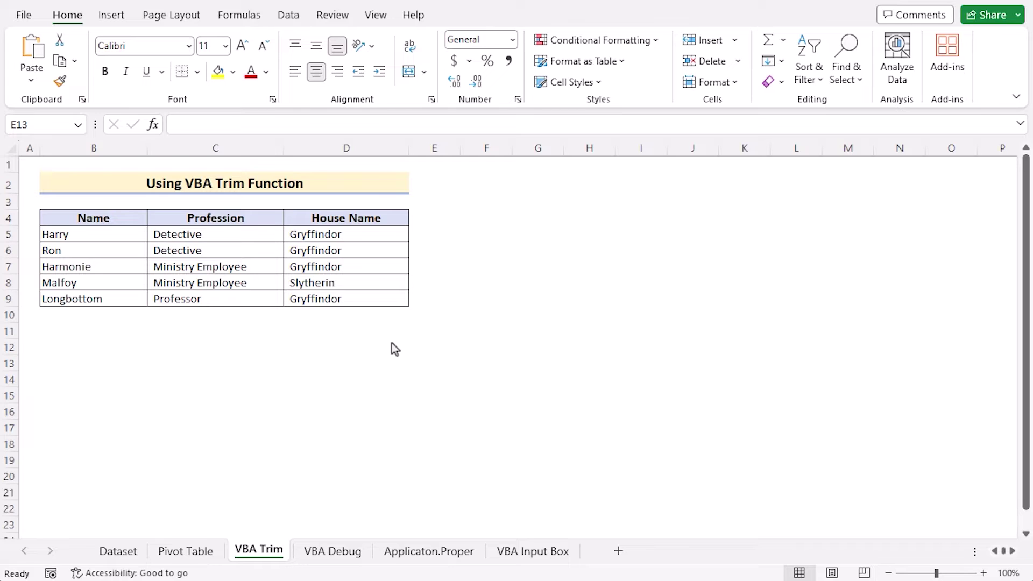
Step: Tick Developer under Customize Ribbon in Excel Options, then select cell B5
click(24, 15)
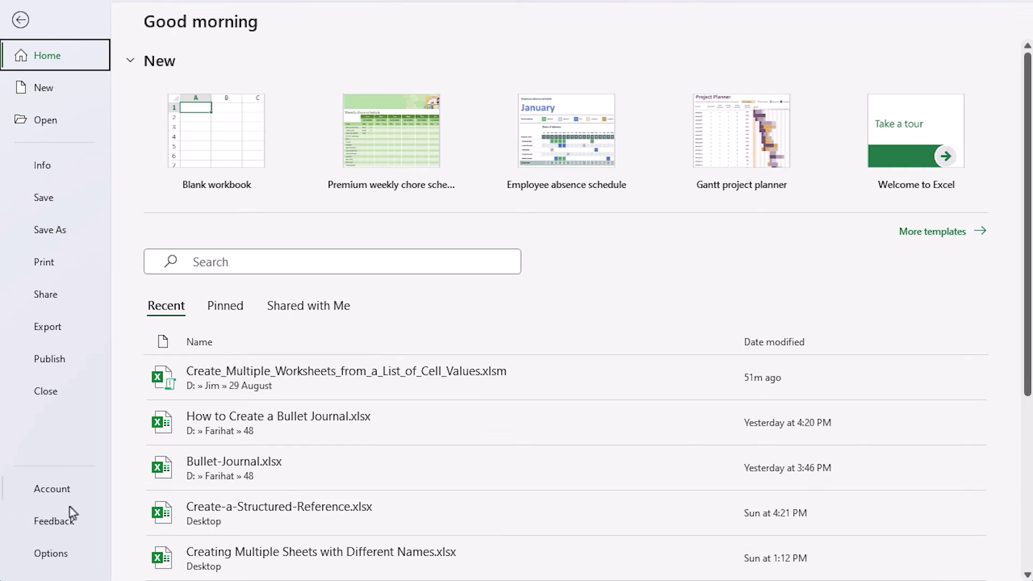
click(58, 553)
drag(432, 34, 526, 28)
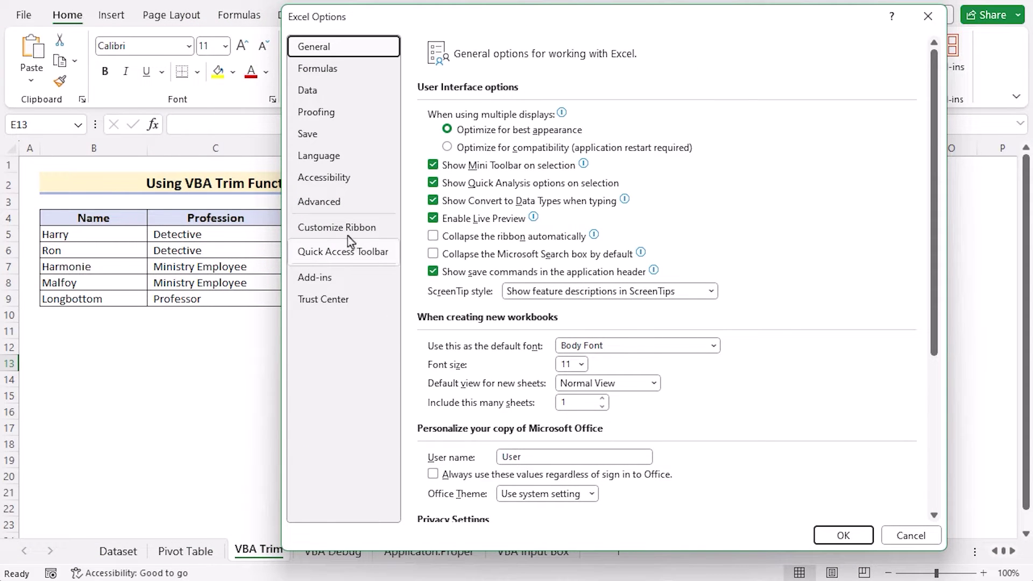
click(376, 232)
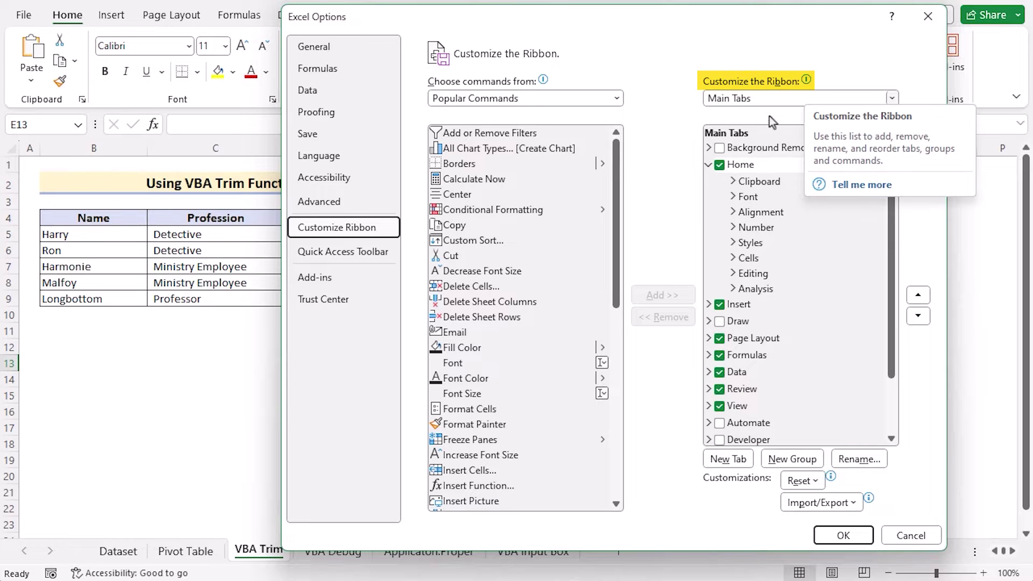
scroll(888, 349, down, 1)
click(719, 394)
click(835, 528)
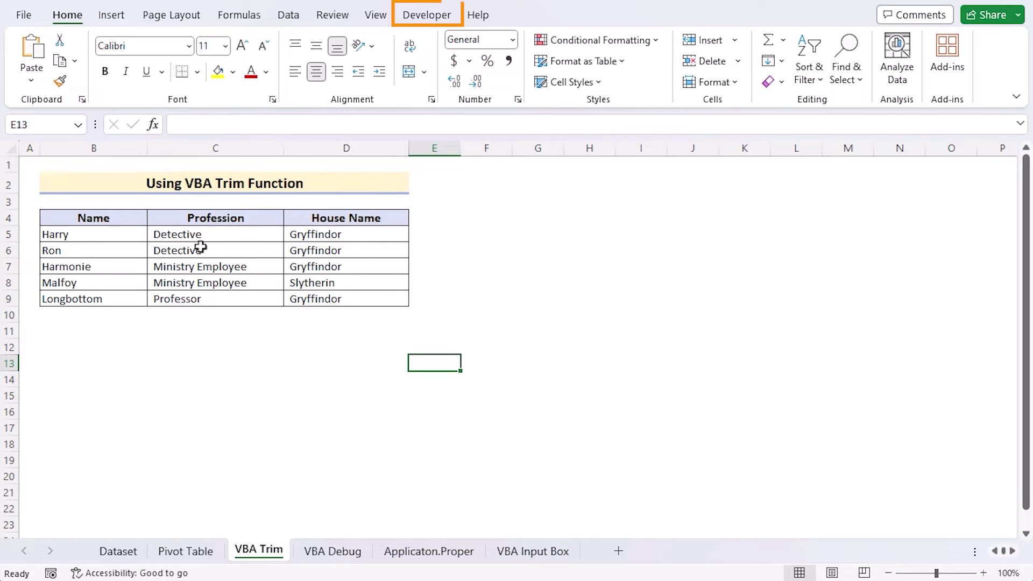
click(101, 236)
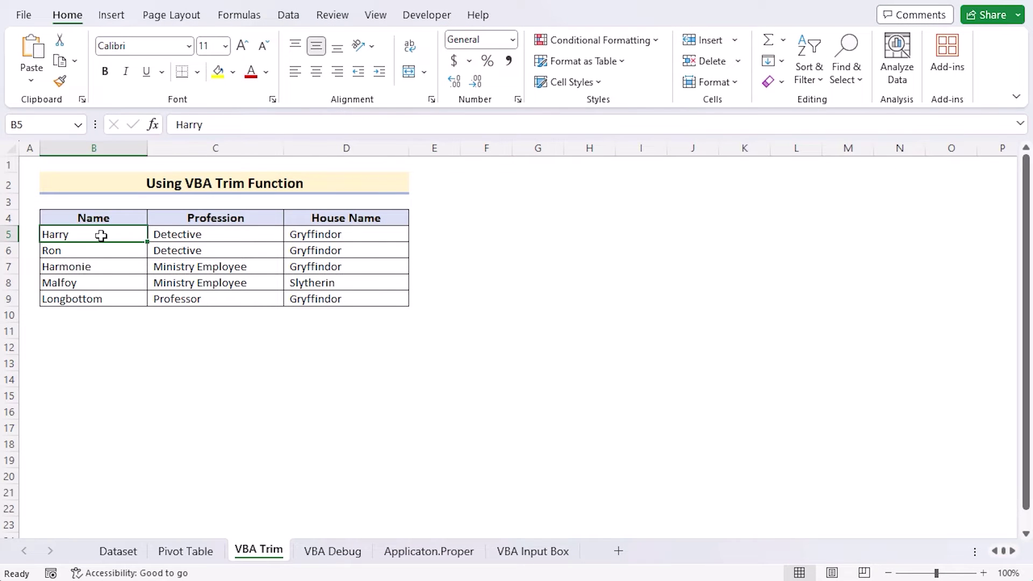
Step: With names B5:B9 selected, paste the Trim_Function macro into Sheet5's VBA code (Alt+F11)
shift+click(124, 297)
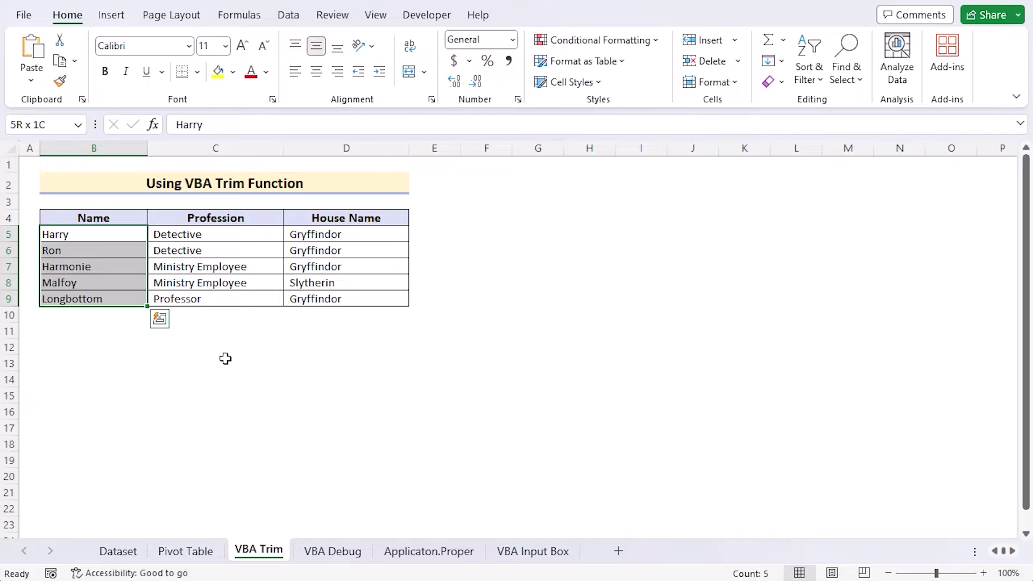
click(426, 15)
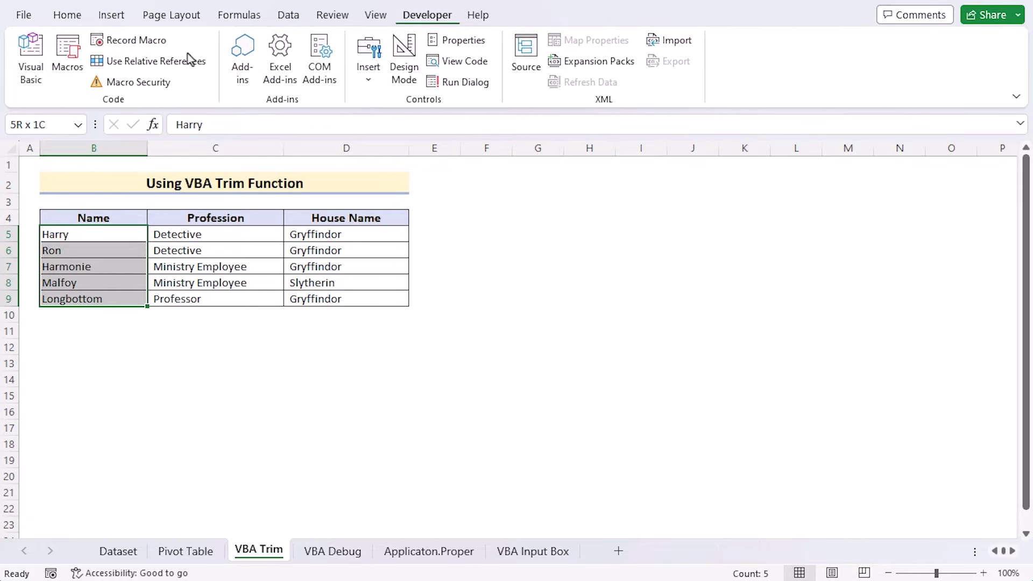
key(alt+F11)
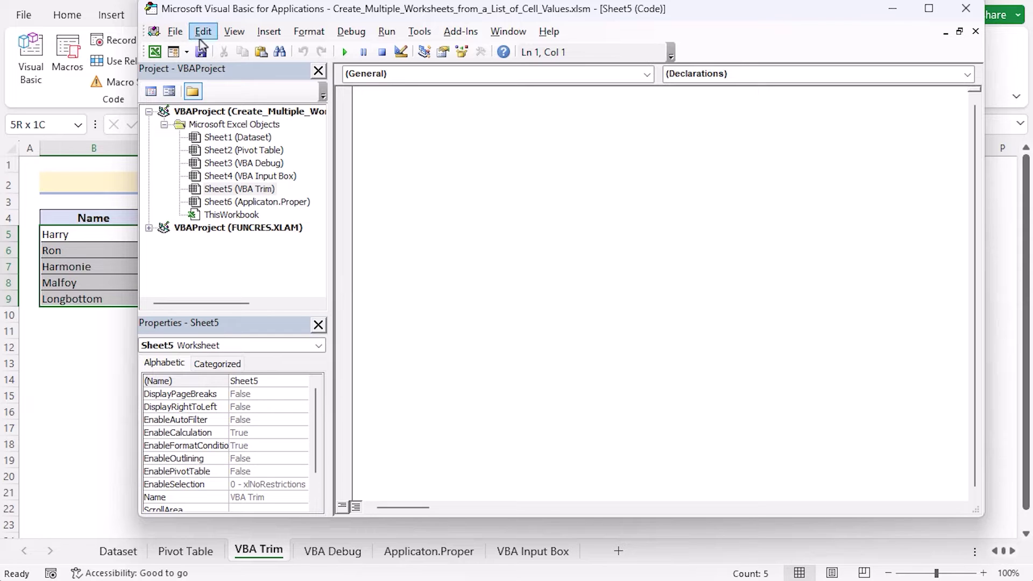
drag(139, 1, 344, 71)
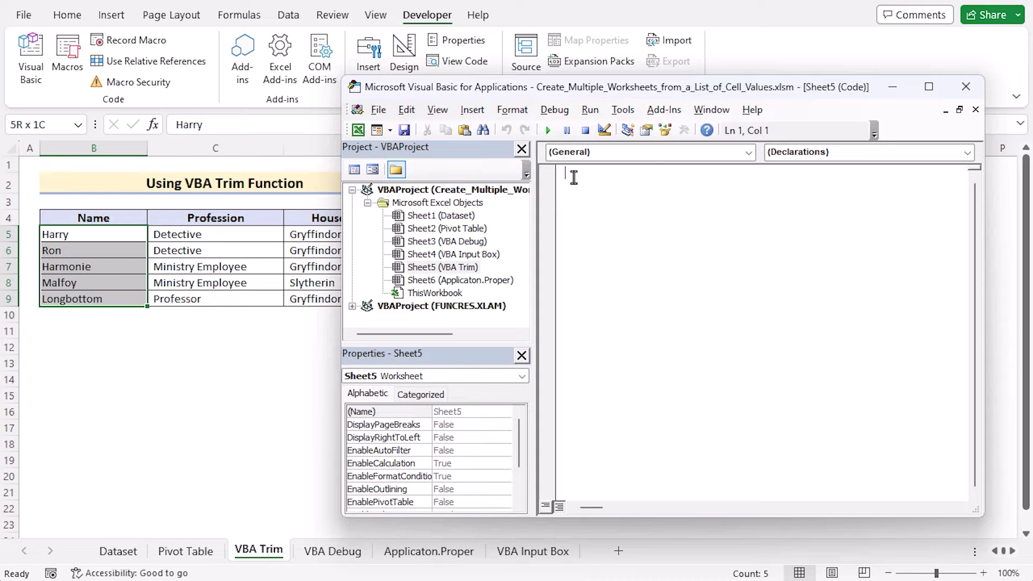
key(ctrl+v)
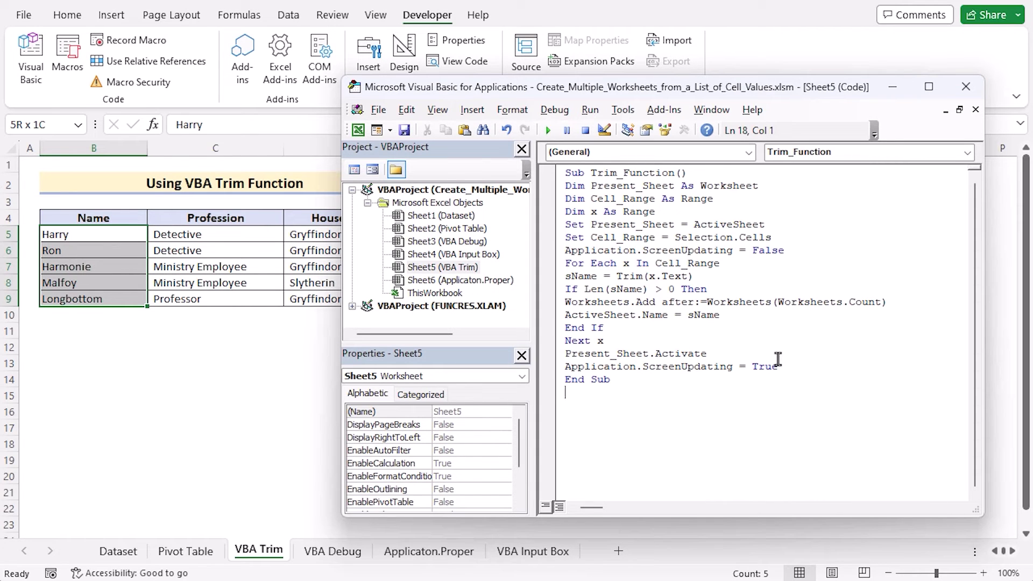